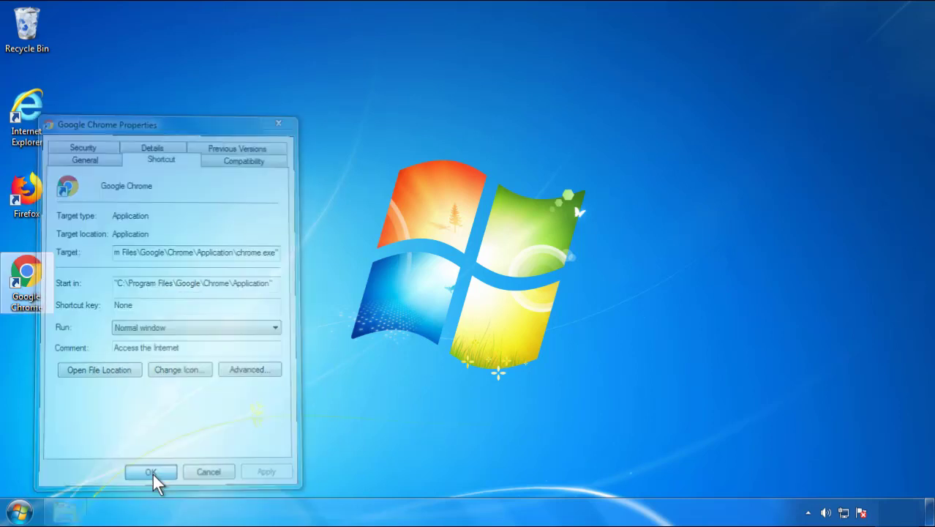
Step: Confirm and close the Google Chrome shortcut's Properties dialog, leaving the Start menu showing
{"action": "left_click", "coordinate": [20, 512]}
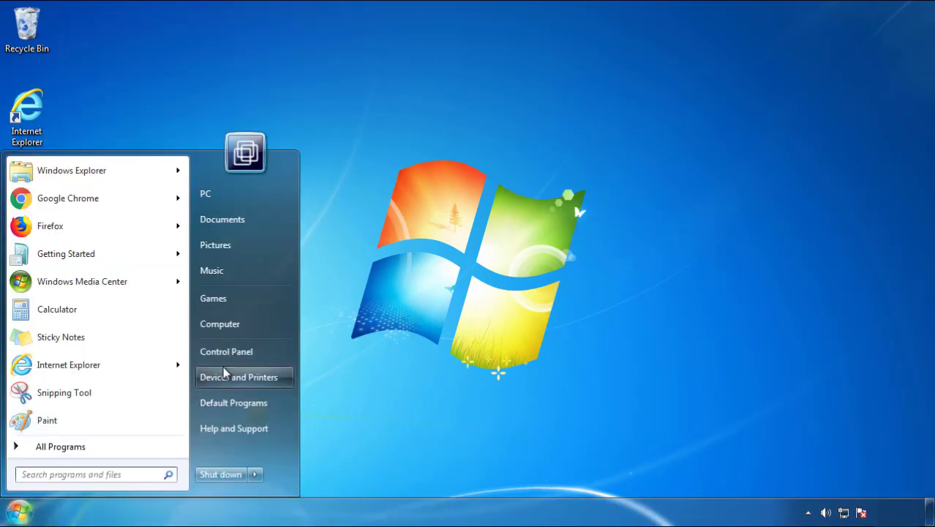
Step: Uninstall SearchMine 2.00 from Programs and Features, sorted with the newest installations first
{"action": "left_click", "coordinate": [234, 349]}
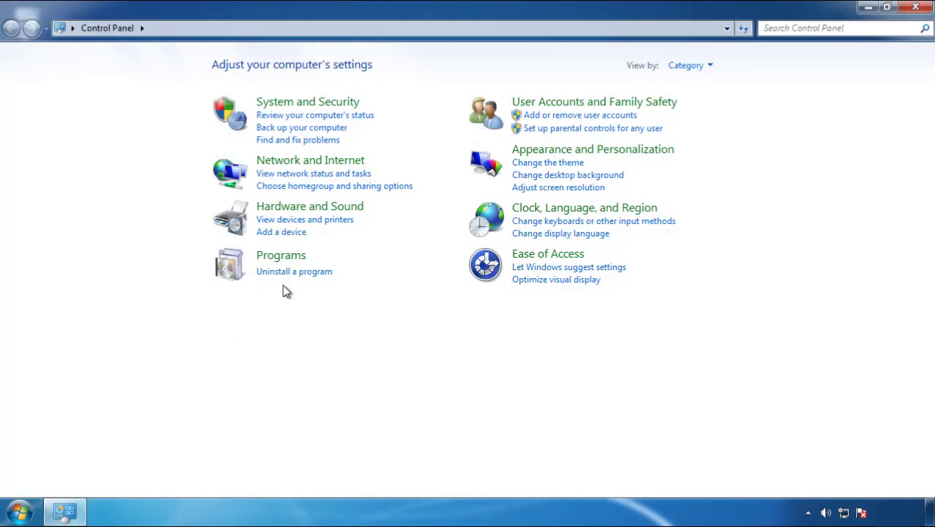
{"action": "left_click", "coordinate": [292, 272]}
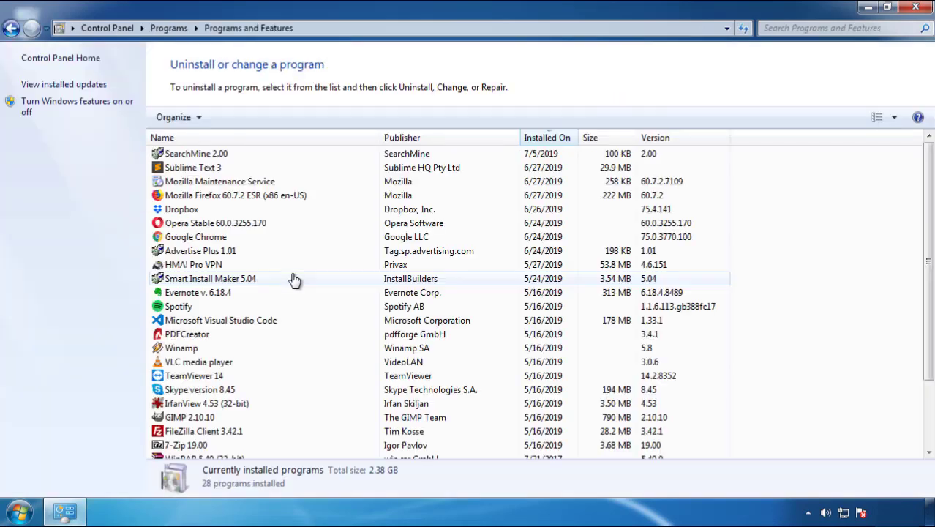
{"action": "left_click", "coordinate": [547, 138]}
{"action": "left_click", "coordinate": [542, 140]}
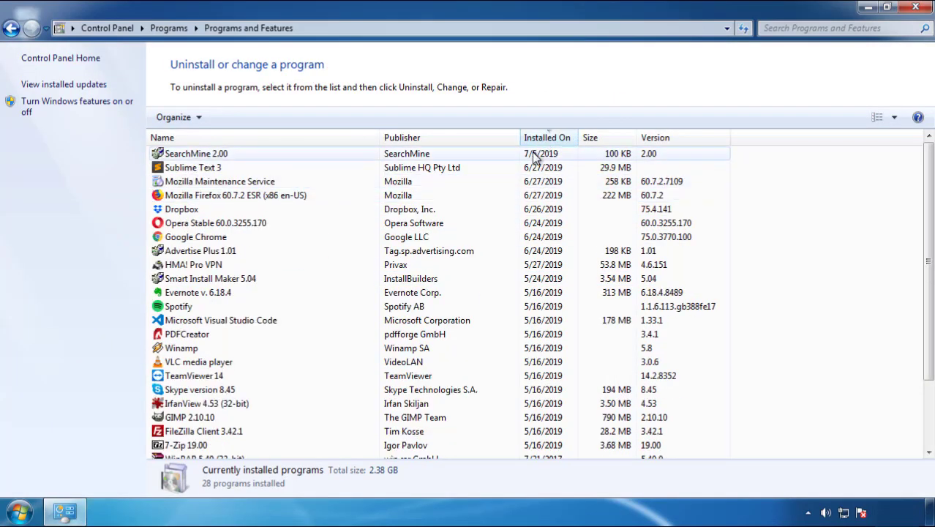
{"action": "left_click", "coordinate": [196, 155]}
{"action": "left_click", "coordinate": [233, 117]}
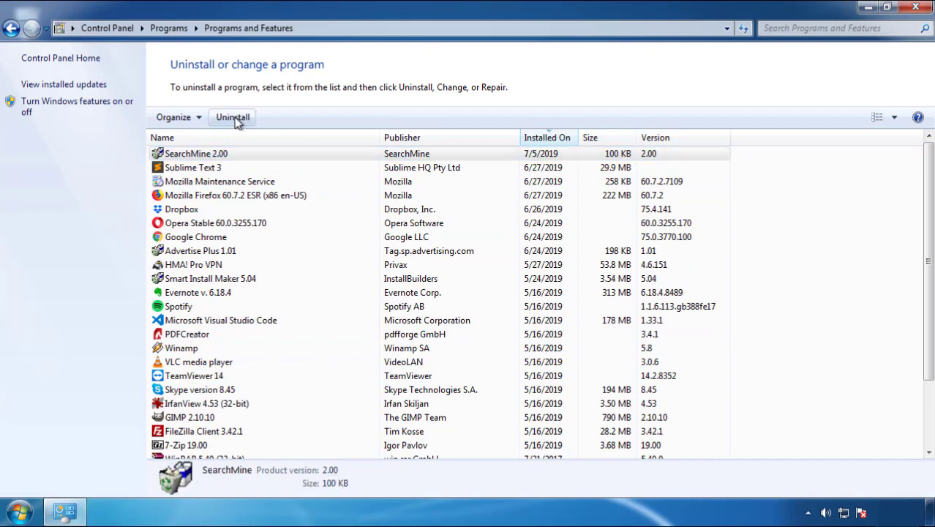
{"action": "left_click", "coordinate": [545, 387]}
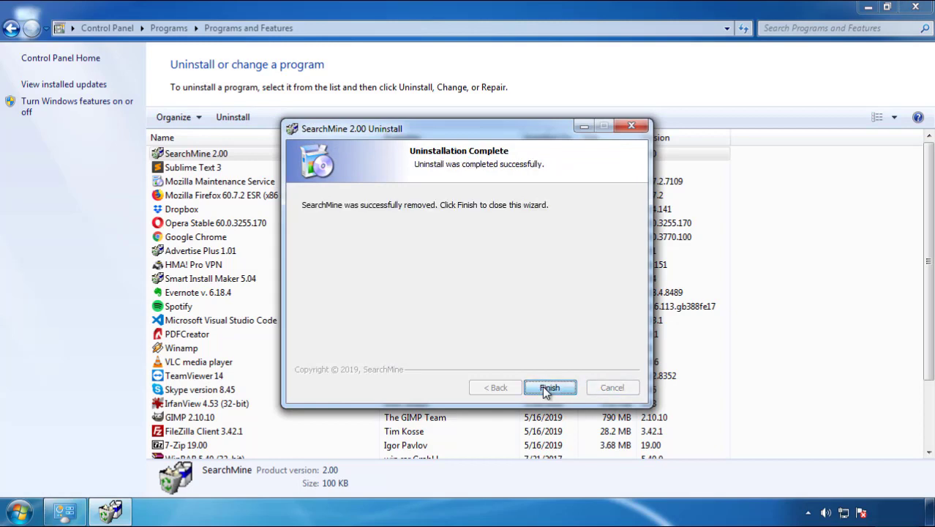
{"action": "left_click", "coordinate": [545, 387]}
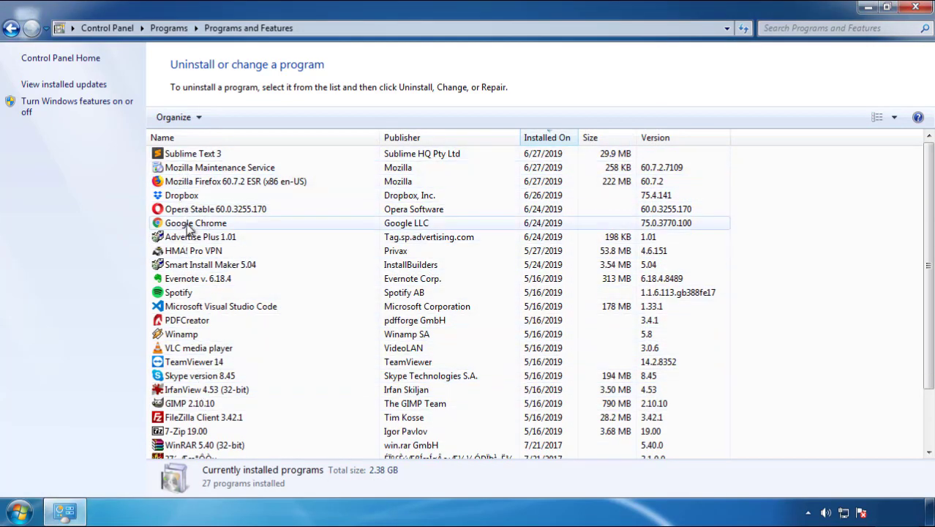
Step: Close Programs and Features and restart Windows into Safe Mode
{"action": "left_click", "coordinate": [916, 9]}
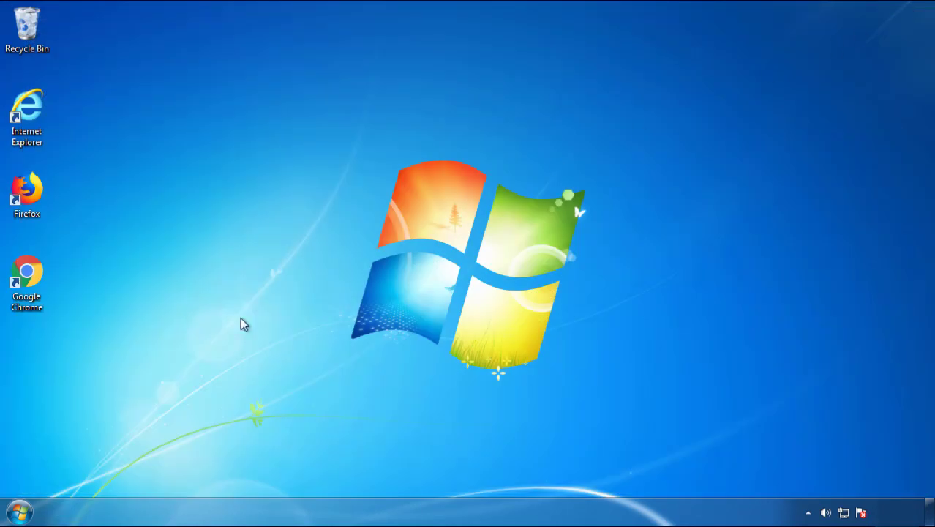
{"action": "left_click", "coordinate": [18, 512]}
{"action": "left_click", "coordinate": [254, 475]}
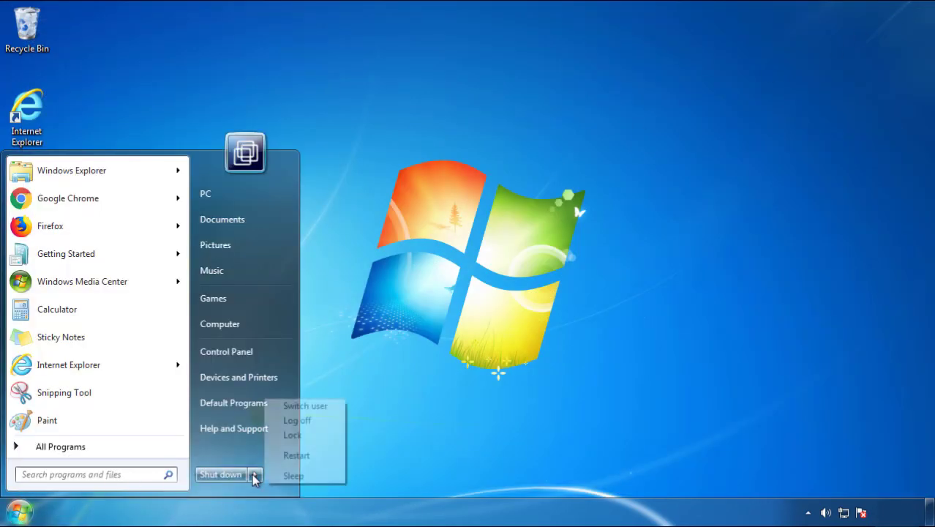
{"action": "left_click", "coordinate": [488, 400]}
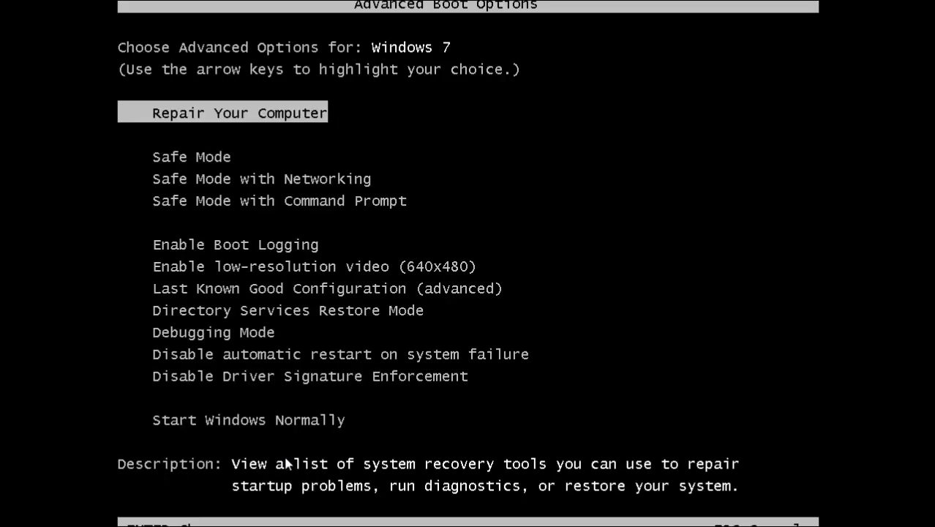
{"action": "key", "text": "Down"}
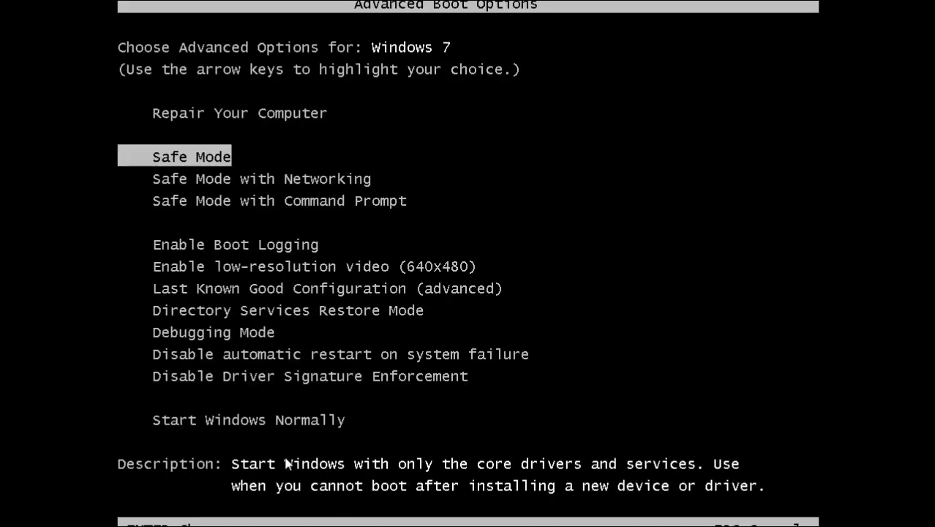
{"action": "key", "text": "Return"}
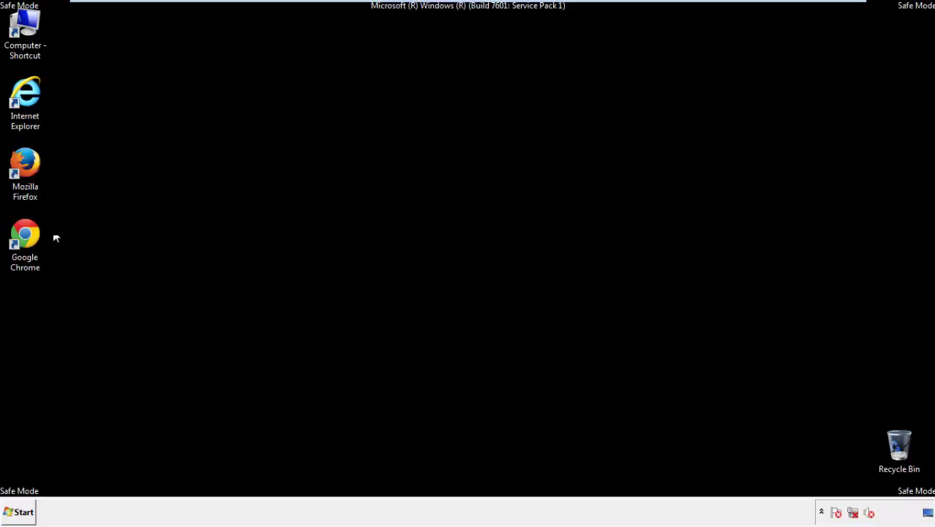
Step: Launch Firefox, decline the default-browser prompt, and make the Menu Bar visible
{"action": "double_click", "coordinate": [32, 168]}
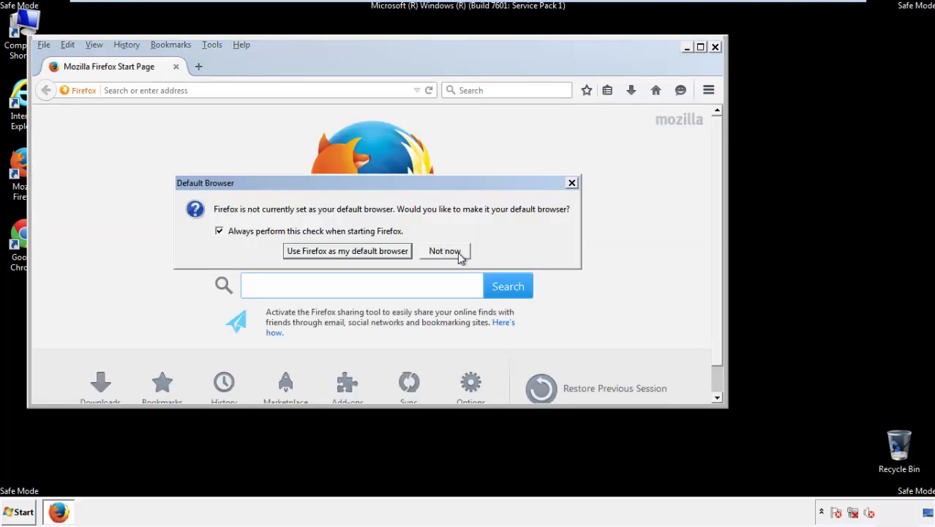
{"action": "left_click", "coordinate": [446, 251]}
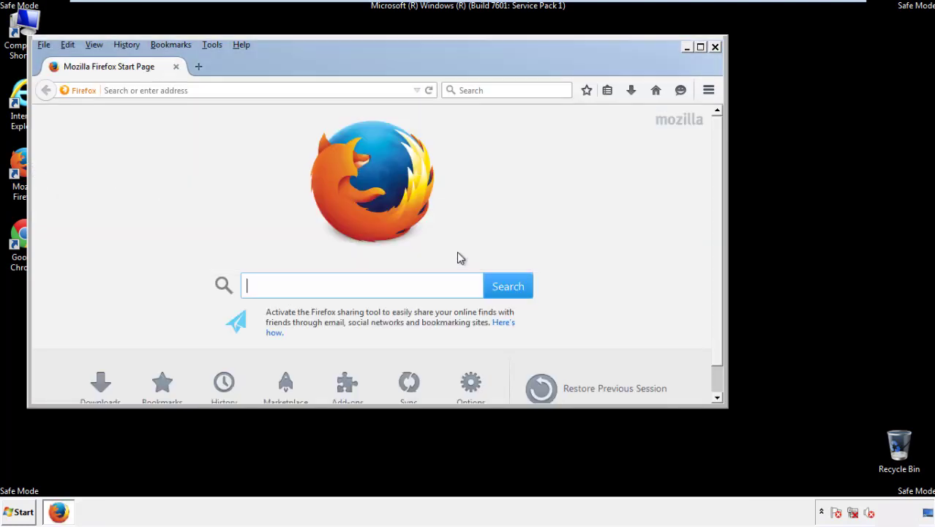
{"action": "right_click", "coordinate": [289, 66]}
{"action": "left_click", "coordinate": [313, 112]}
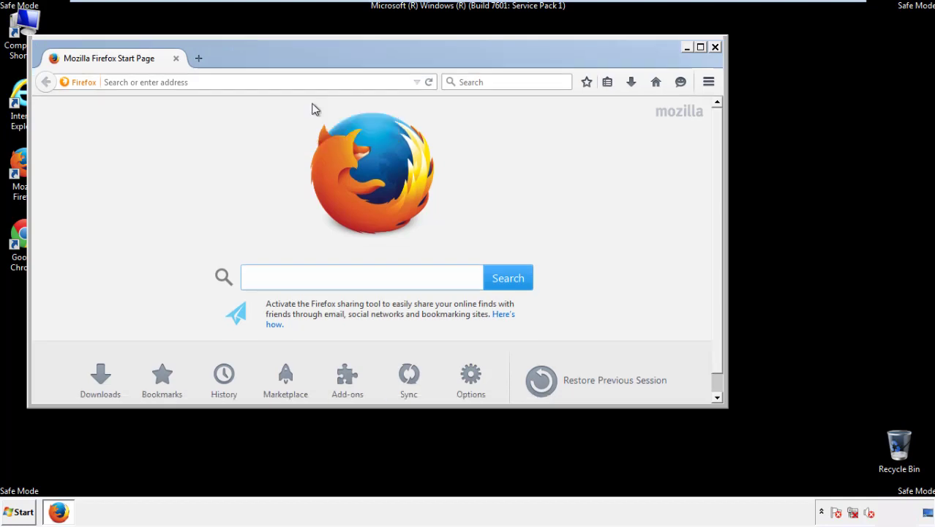
{"action": "right_click", "coordinate": [297, 61]}
{"action": "left_click", "coordinate": [303, 113]}
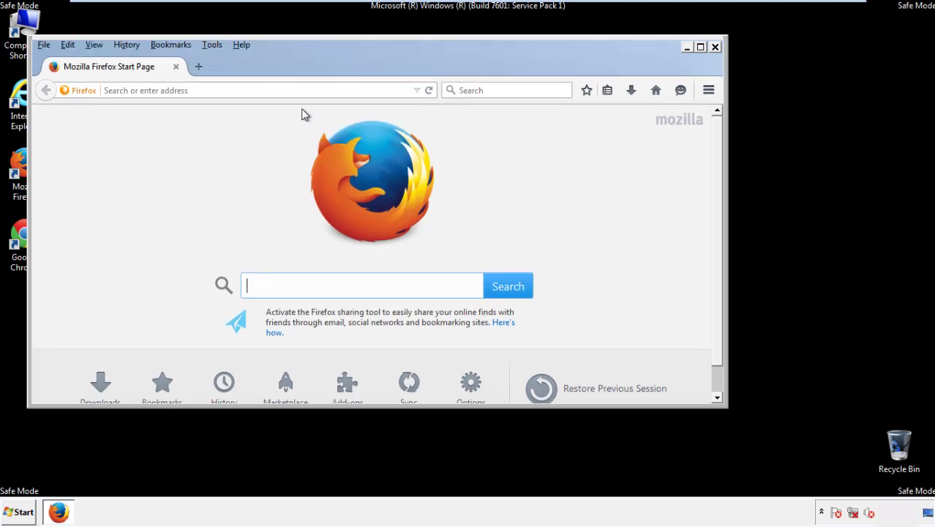
Step: Clear Firefox's recent history for Everything, including offline website data and site preferences
{"action": "left_click", "coordinate": [132, 47]}
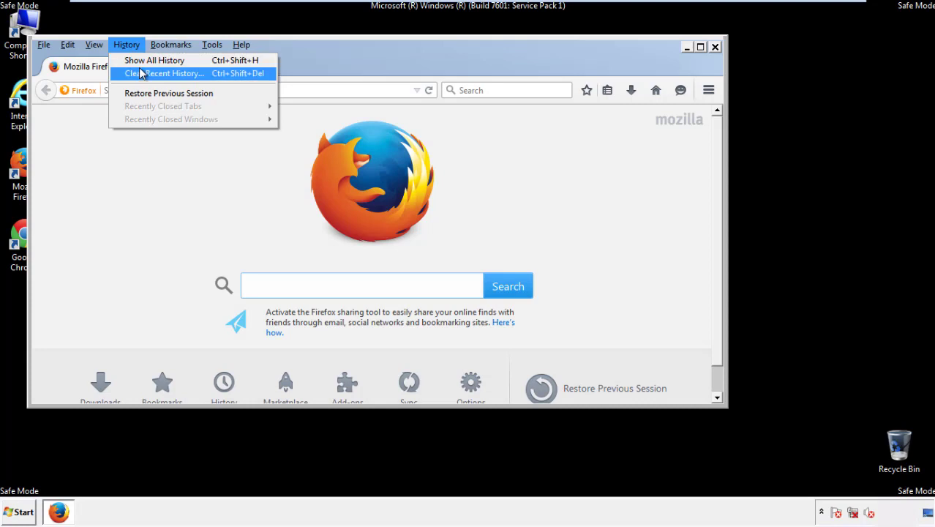
{"action": "left_click", "coordinate": [141, 73]}
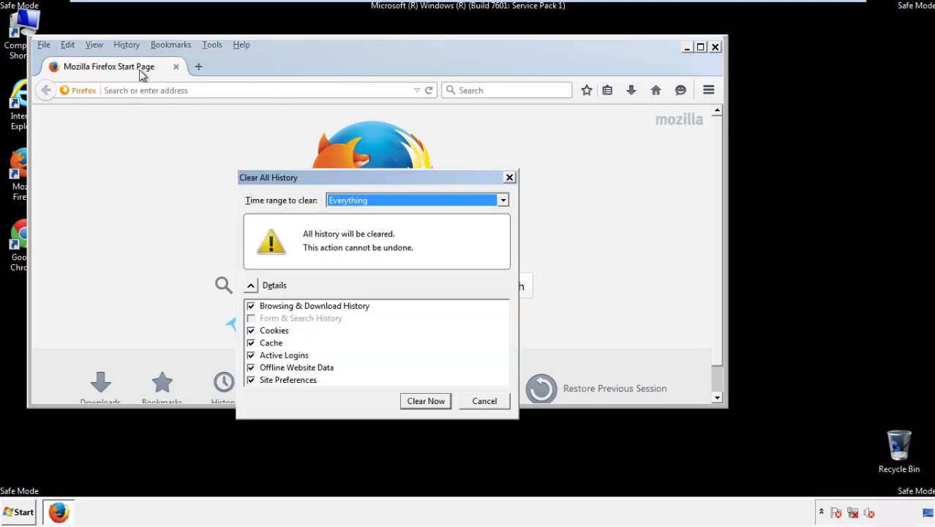
{"action": "left_click", "coordinate": [344, 201]}
{"action": "left_click", "coordinate": [350, 274]}
{"action": "left_click", "coordinate": [251, 367]}
{"action": "left_click", "coordinate": [251, 367]}
{"action": "left_click", "coordinate": [251, 380]}
{"action": "left_click", "coordinate": [251, 380]}
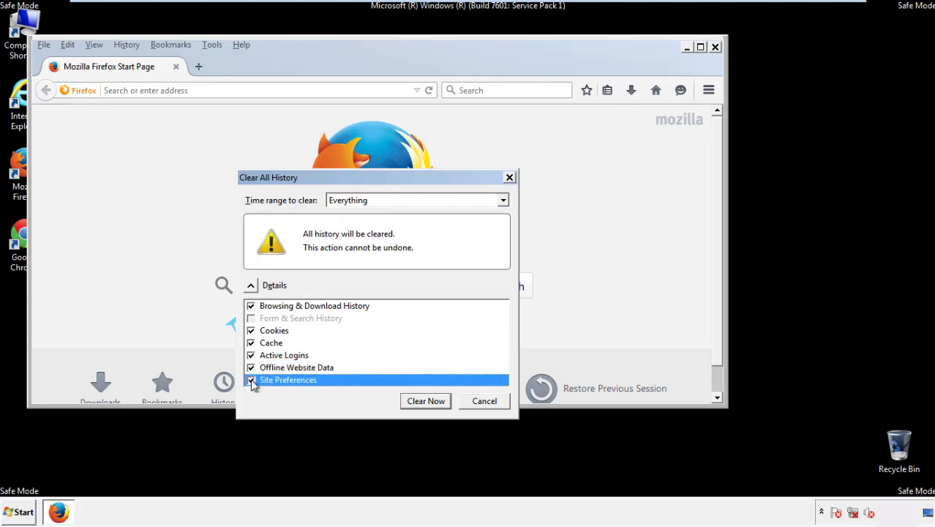
{"action": "left_click", "coordinate": [425, 402]}
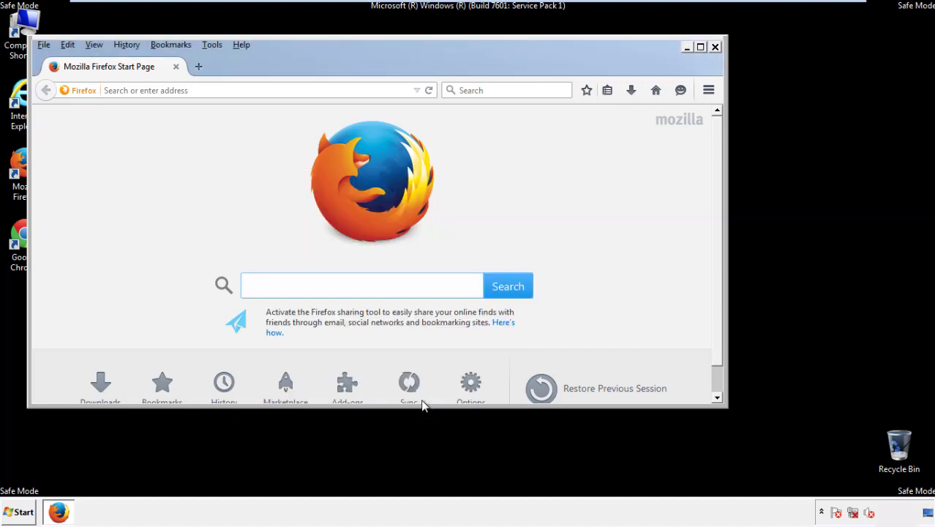
Step: Refresh Firefox to its defaults from Troubleshooting Information, declining the default-browser prompt afterward
{"action": "left_click", "coordinate": [241, 44]}
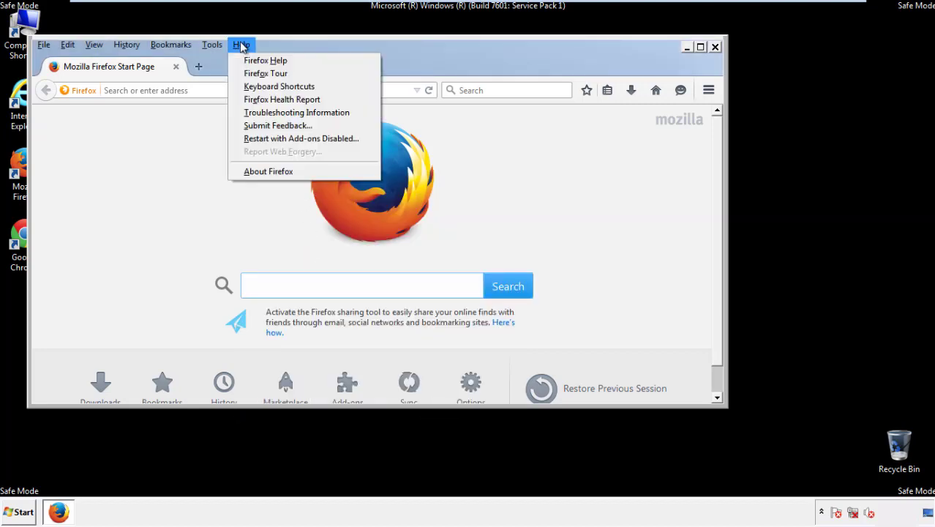
{"action": "left_click", "coordinate": [270, 113]}
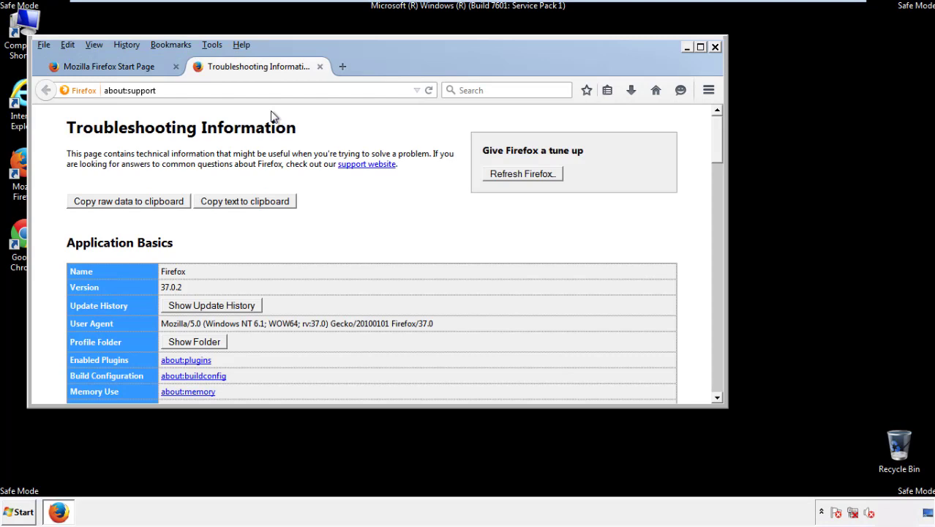
{"action": "left_click", "coordinate": [543, 176]}
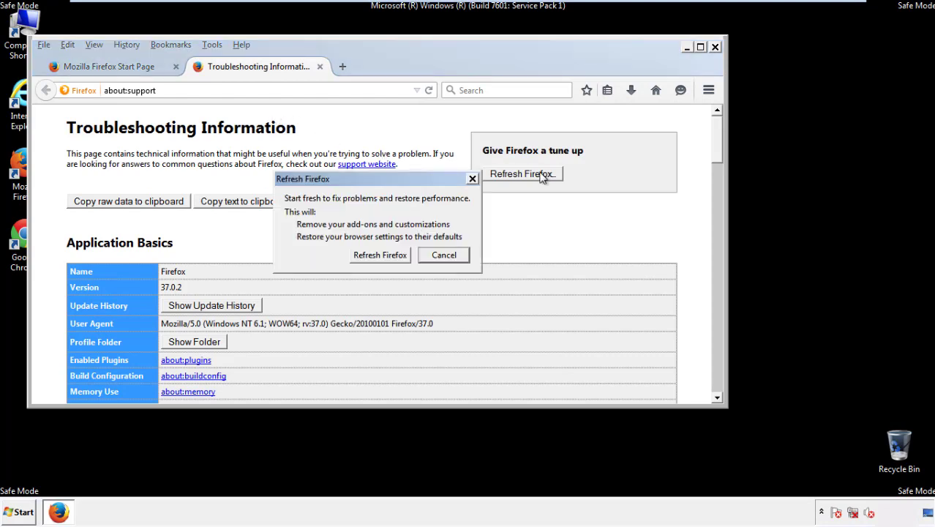
{"action": "left_click", "coordinate": [380, 254]}
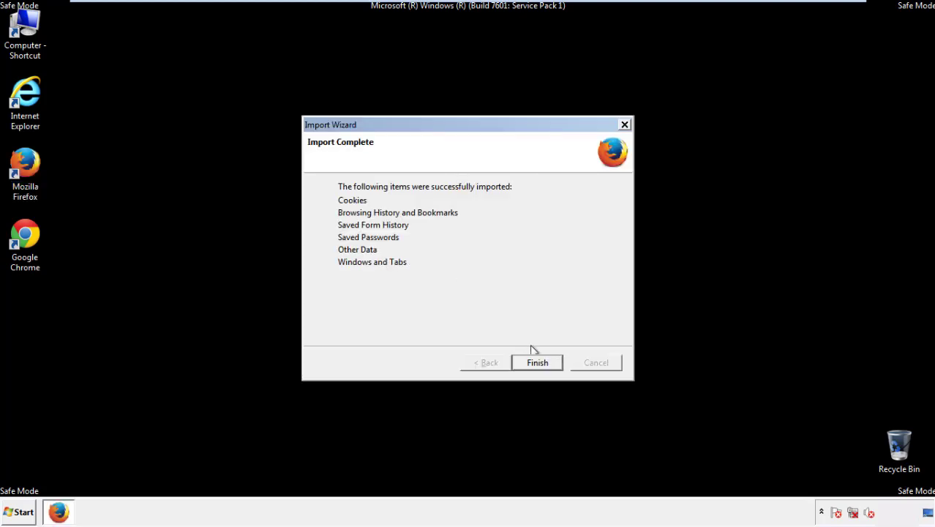
{"action": "left_click", "coordinate": [537, 363]}
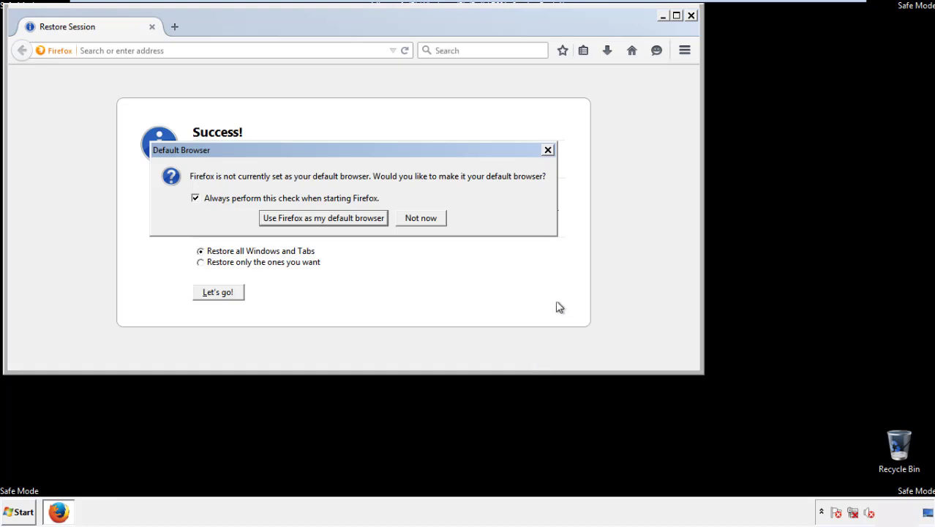
{"action": "left_click", "coordinate": [422, 219]}
Step: Close Firefox and launch Google Chrome from its desktop shortcut
{"action": "left_click", "coordinate": [690, 15]}
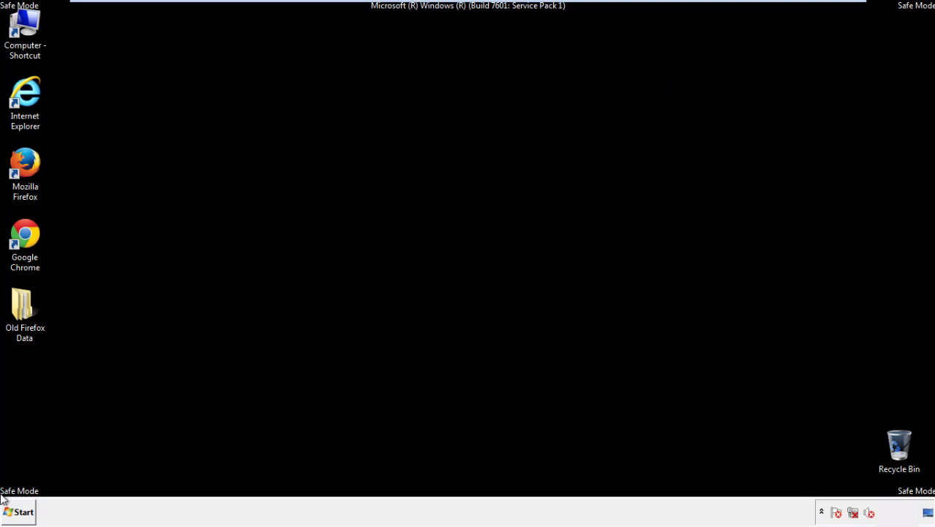
{"action": "left_click", "coordinate": [23, 234]}
{"action": "double_click", "coordinate": [23, 234]}
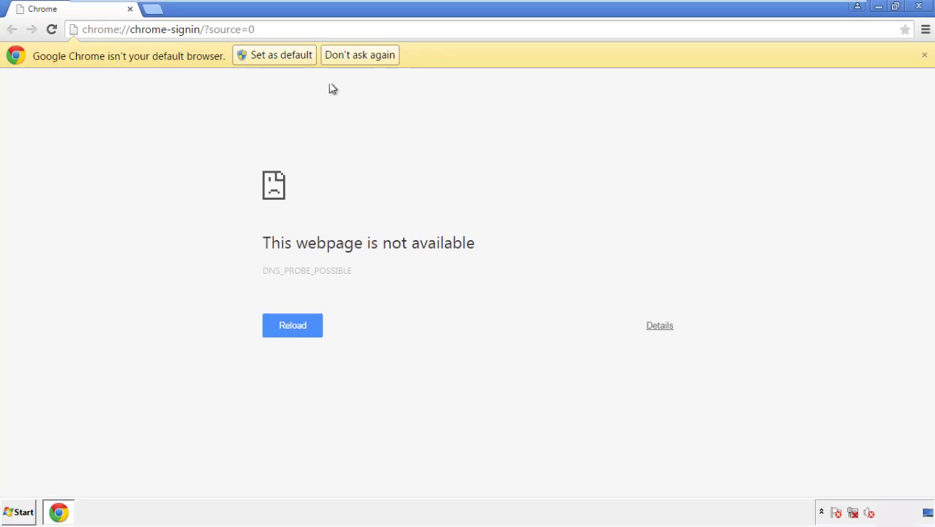
Step: Dismiss Chrome's default-browser prompt and clear browsing data from the beginning of time, including autofill
{"action": "left_click", "coordinate": [376, 59]}
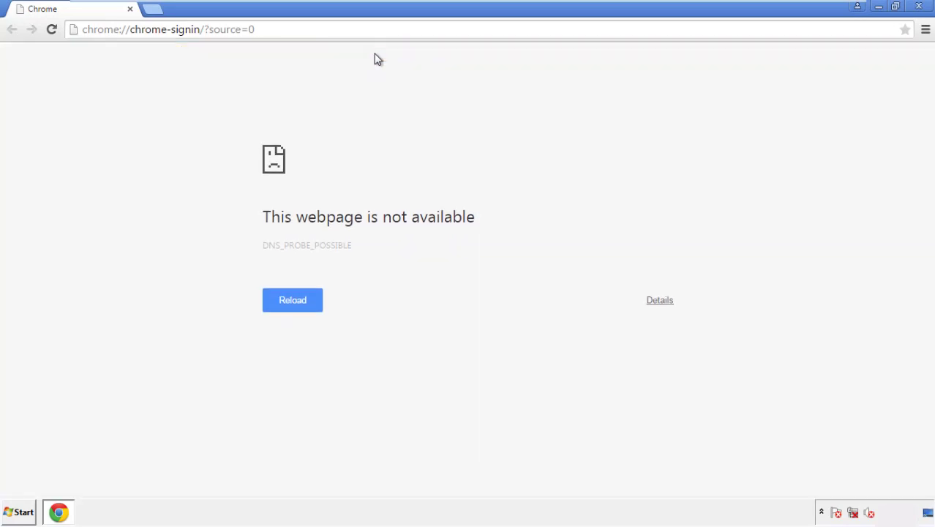
{"action": "left_click", "coordinate": [925, 31]}
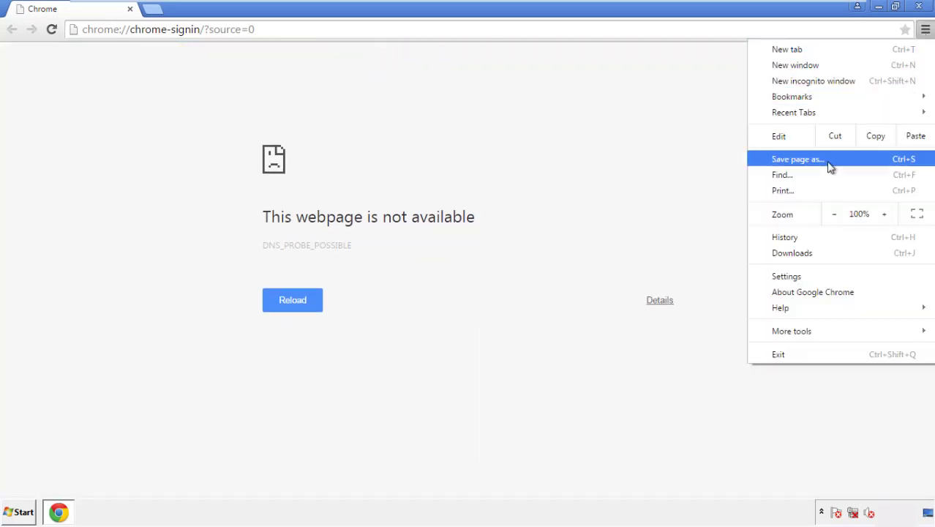
{"action": "left_click", "coordinate": [790, 277]}
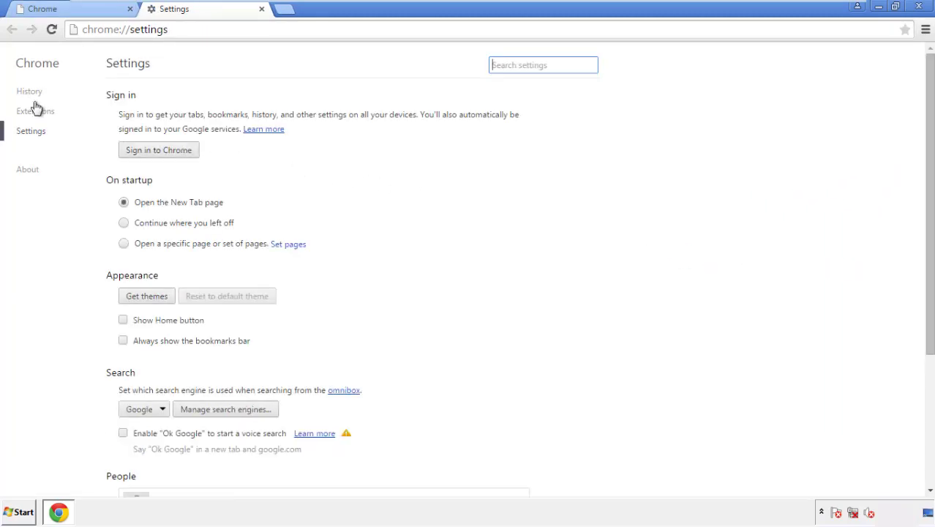
{"action": "left_click", "coordinate": [33, 93]}
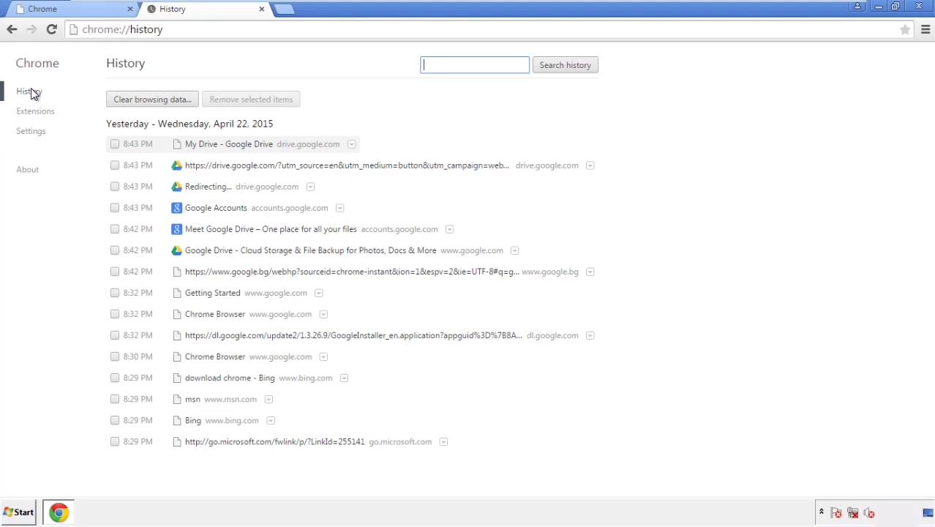
{"action": "left_click", "coordinate": [141, 101]}
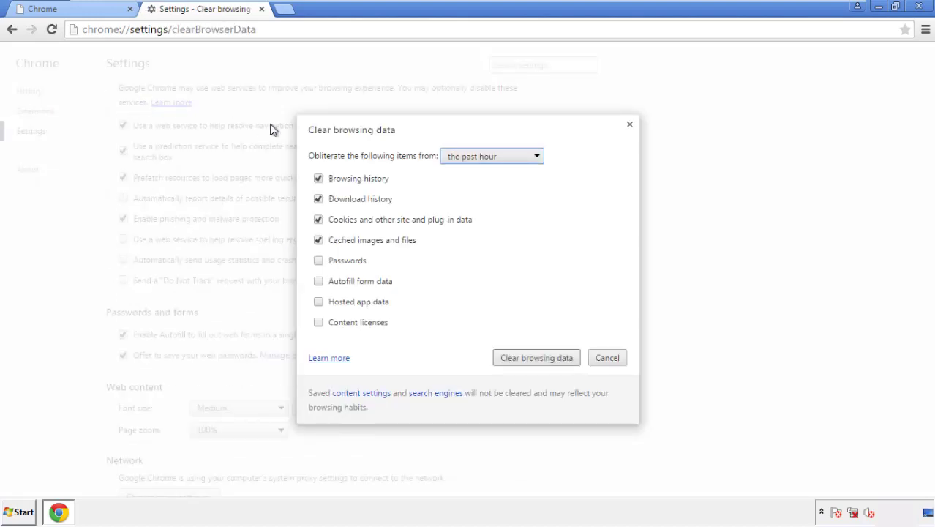
{"action": "left_click", "coordinate": [470, 158]}
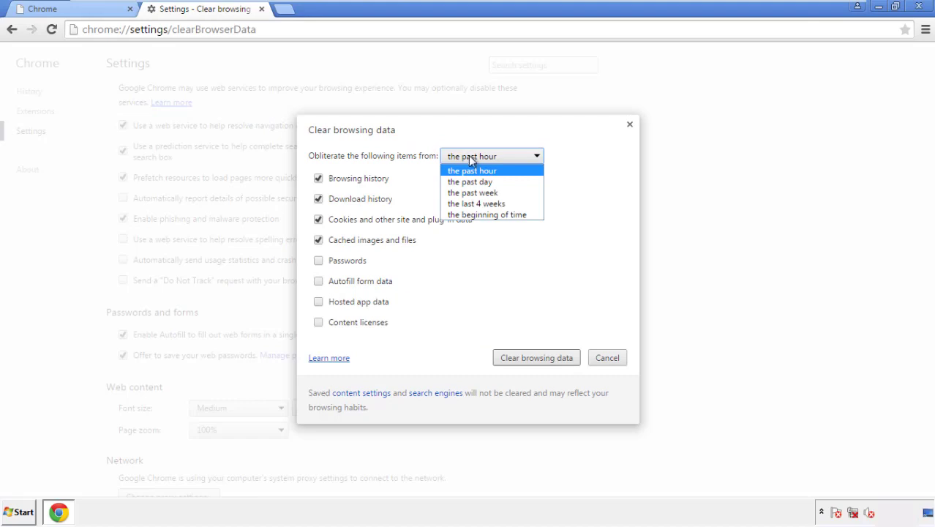
{"action": "left_click", "coordinate": [468, 215]}
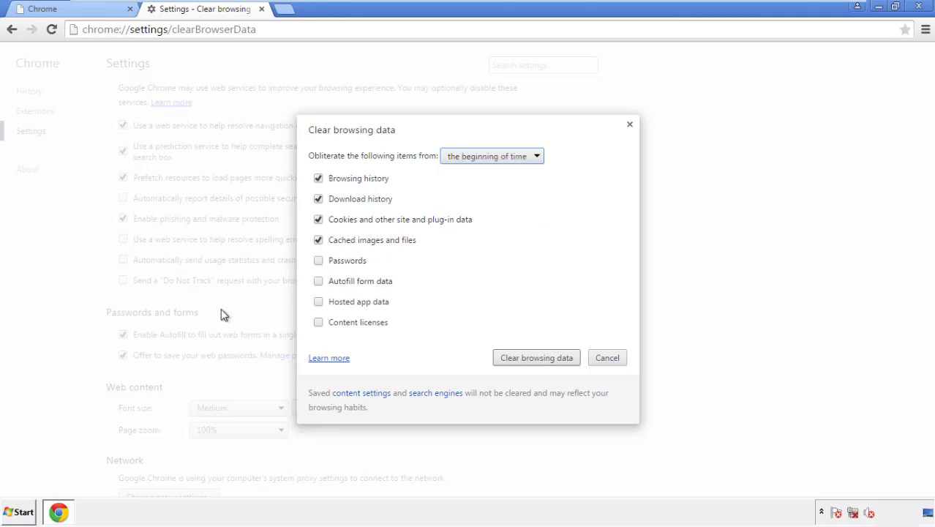
{"action": "left_click", "coordinate": [324, 284]}
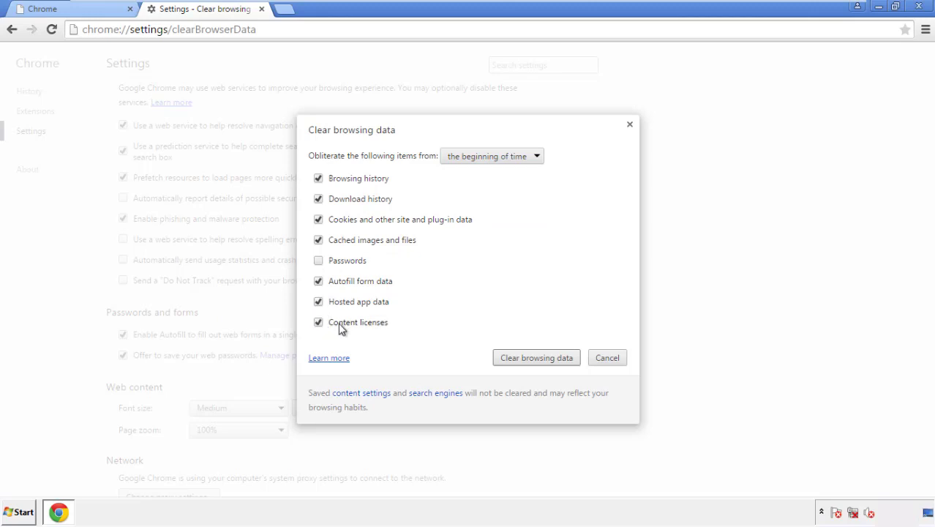
{"action": "left_click", "coordinate": [523, 360]}
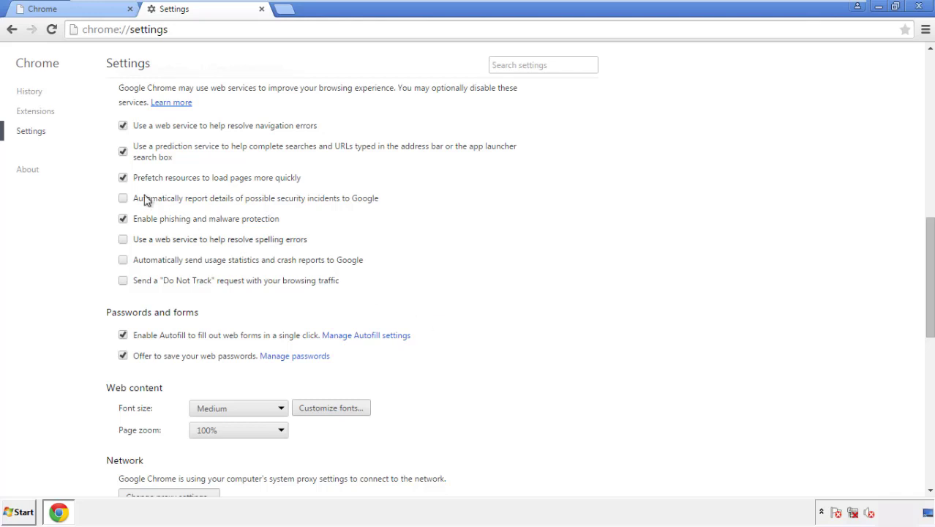
Step: Reset Chrome's settings to their original defaults and close Chrome
{"action": "left_click_drag", "start_coordinate": [929, 233], "coordinate": [928, 393]}
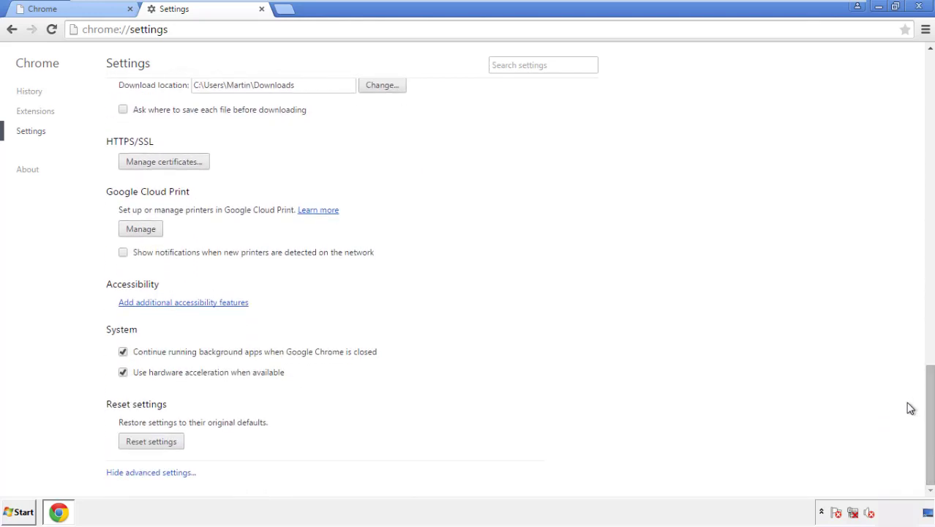
{"action": "left_click", "coordinate": [177, 449]}
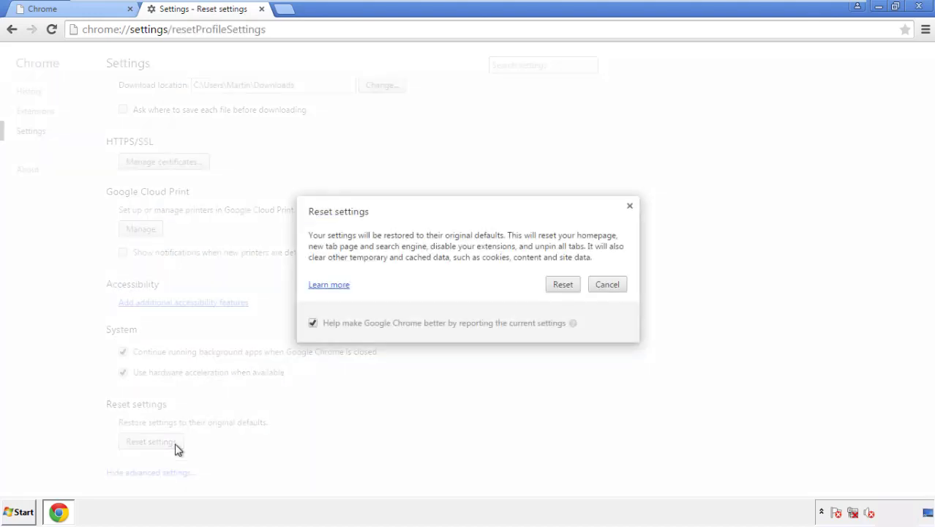
{"action": "left_click", "coordinate": [564, 285]}
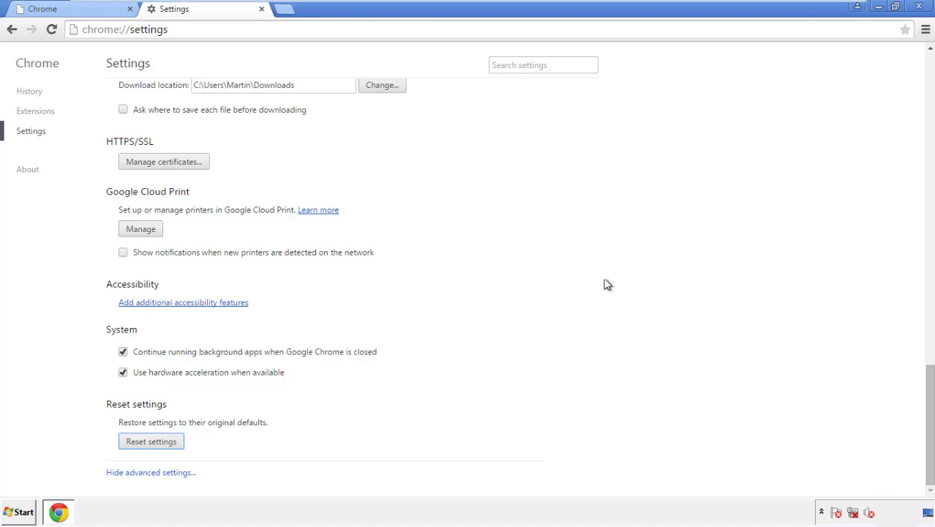
{"action": "left_click", "coordinate": [918, 6]}
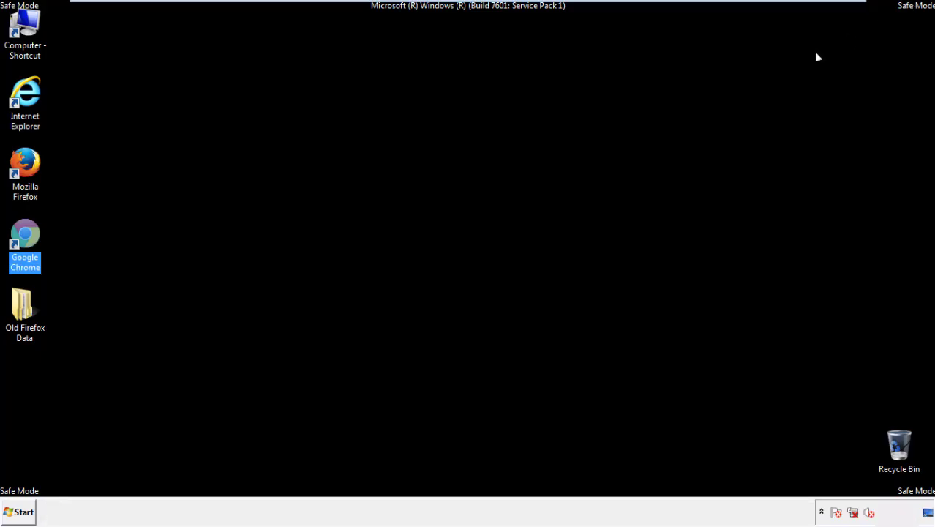
{"action": "left_click", "coordinate": [505, 237]}
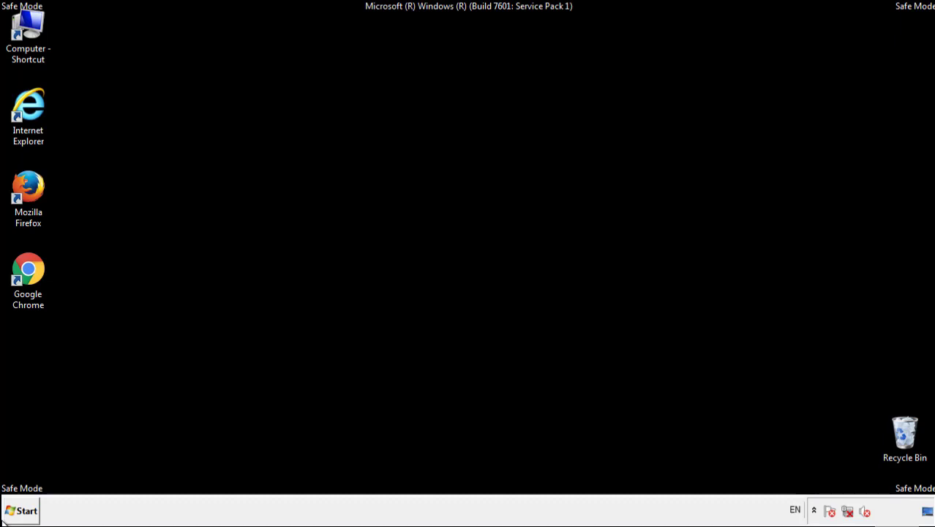
Step: Remove the Search Mine extension from Firefox's Add-ons and close Firefox
{"action": "double_click", "coordinate": [36, 181]}
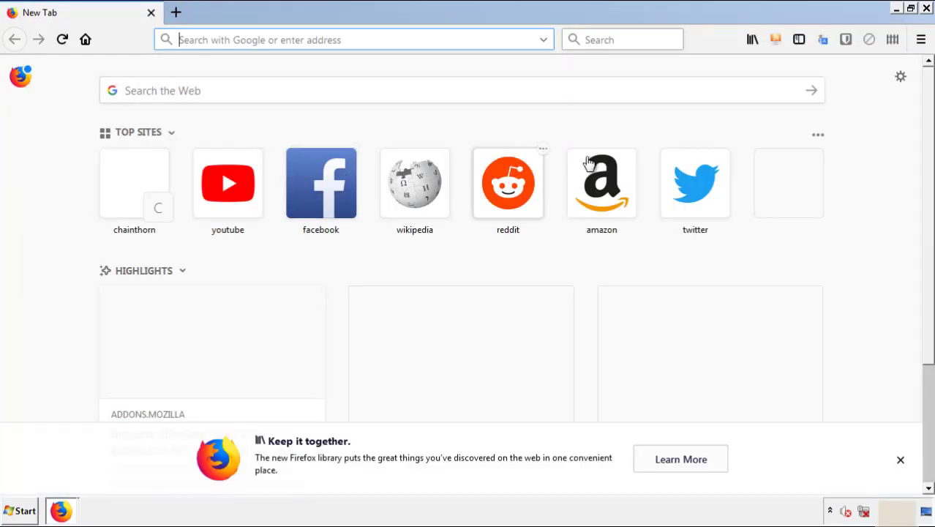
{"action": "left_click", "coordinate": [920, 40]}
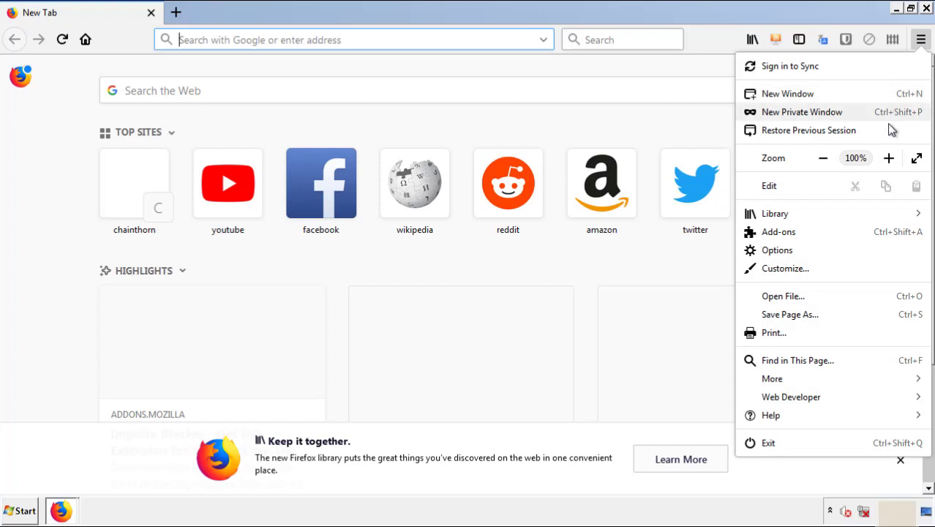
{"action": "left_click", "coordinate": [778, 232]}
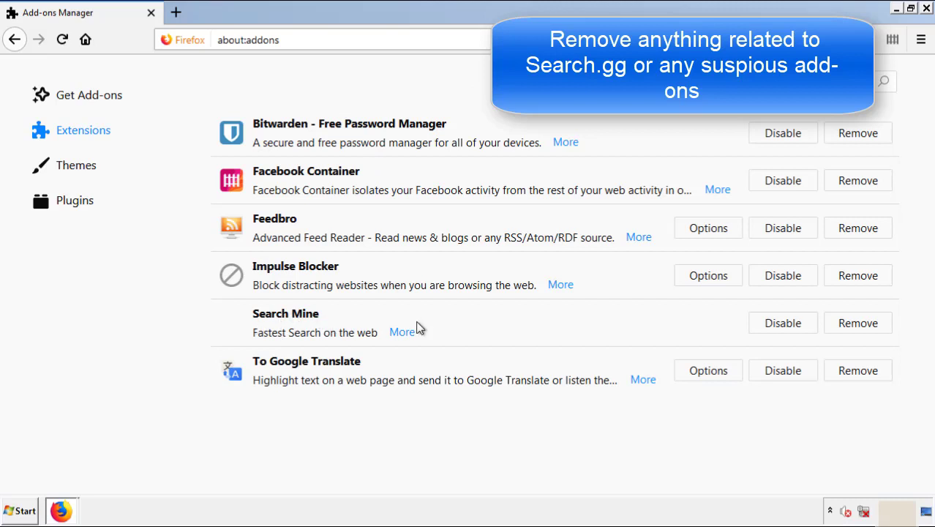
{"action": "left_click", "coordinate": [855, 329]}
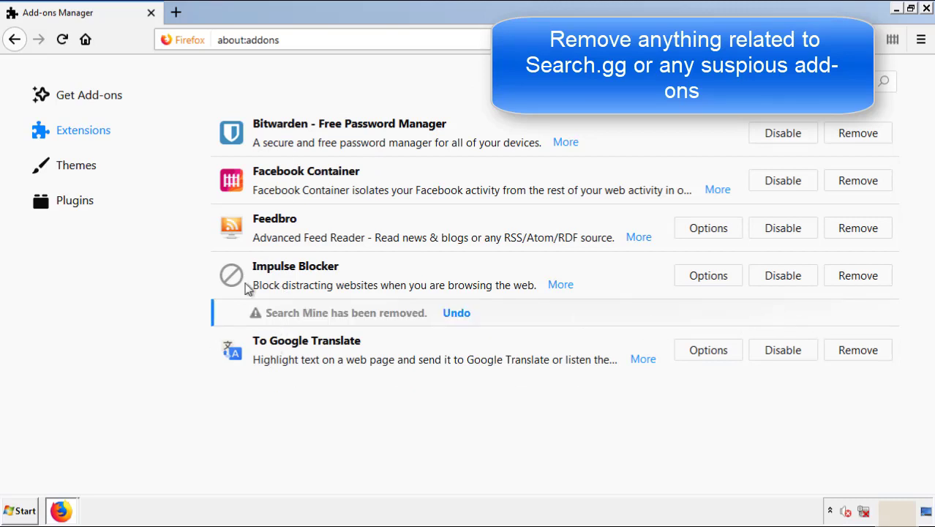
{"action": "left_click", "coordinate": [926, 8]}
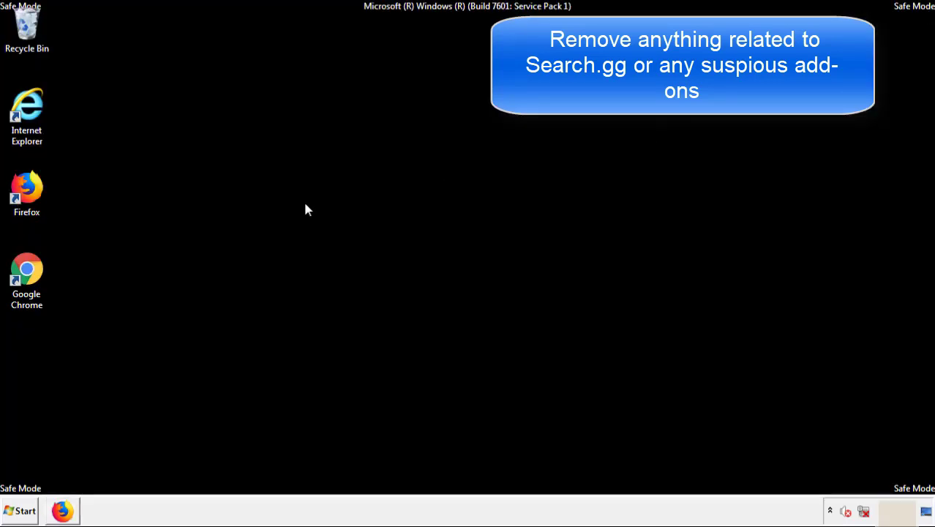
Step: Remove the Search Mine extension from Chrome's Extensions page, close Chrome, and open the Start menu
{"action": "double_click", "coordinate": [26, 284]}
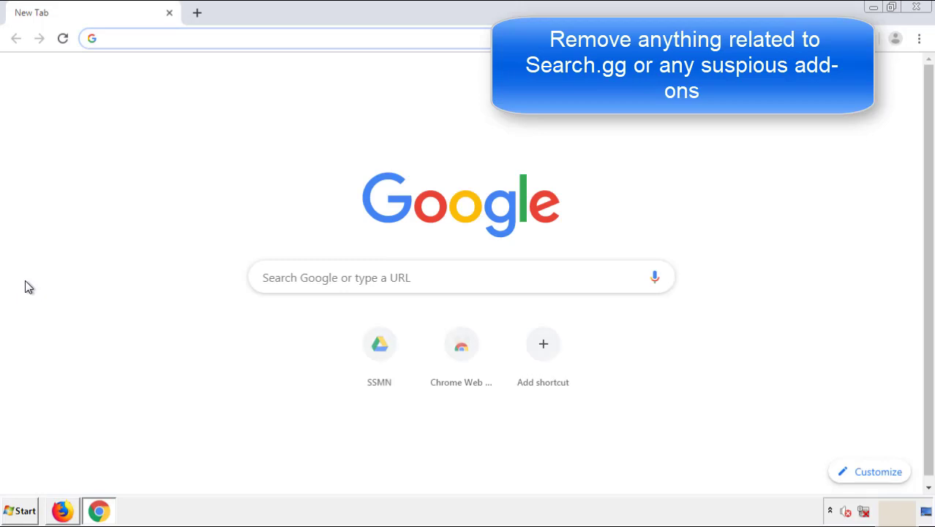
{"action": "left_click", "coordinate": [919, 38]}
{"action": "mouse_move", "coordinate": [835, 256]}
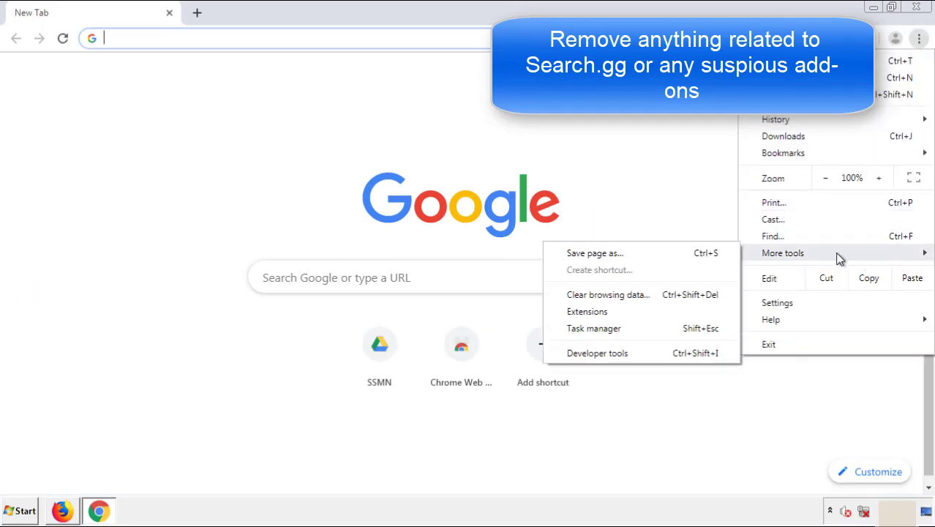
{"action": "left_click", "coordinate": [596, 311]}
{"action": "scroll", "coordinate": [264, 244], "scroll_direction": "down", "scroll_amount": 5}
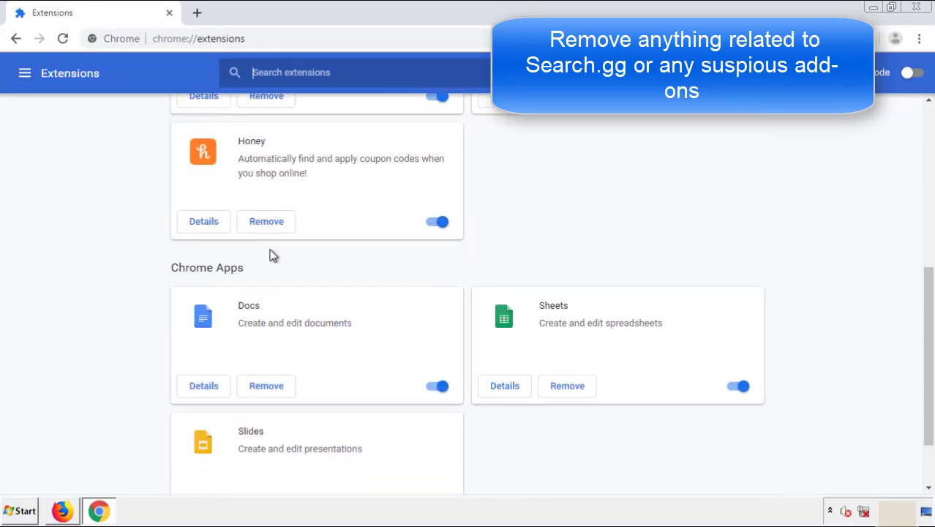
{"action": "scroll", "coordinate": [352, 267], "scroll_direction": "up", "scroll_amount": 5}
{"action": "left_click", "coordinate": [265, 212]}
{"action": "left_click", "coordinate": [523, 122]}
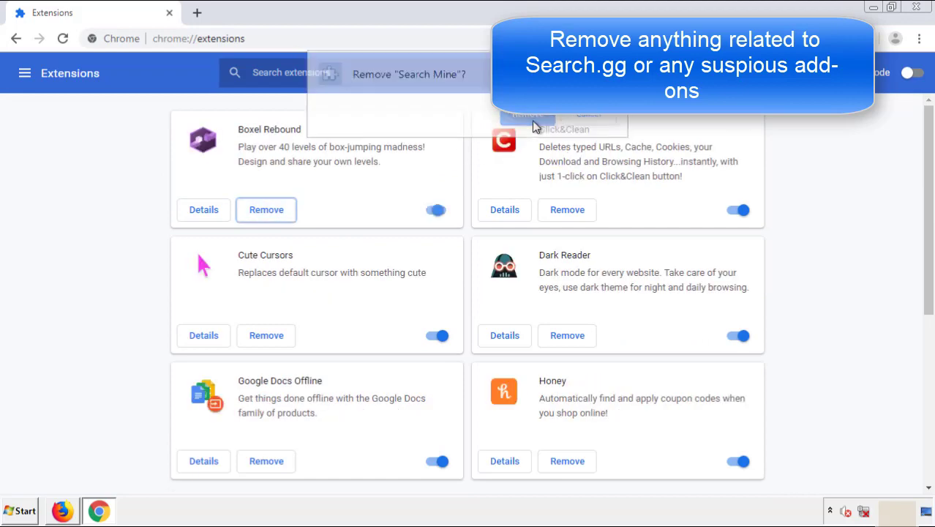
{"action": "left_click", "coordinate": [923, 10]}
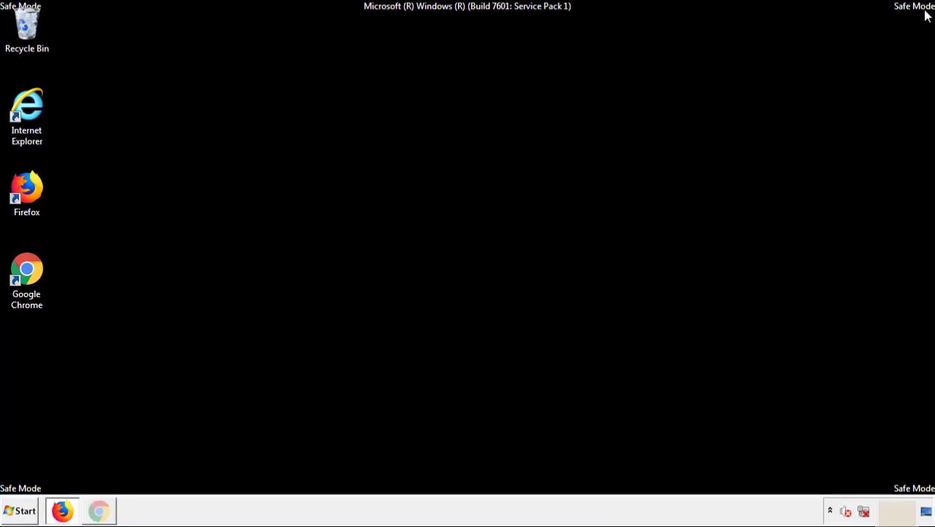
{"action": "left_click", "coordinate": [25, 511]}
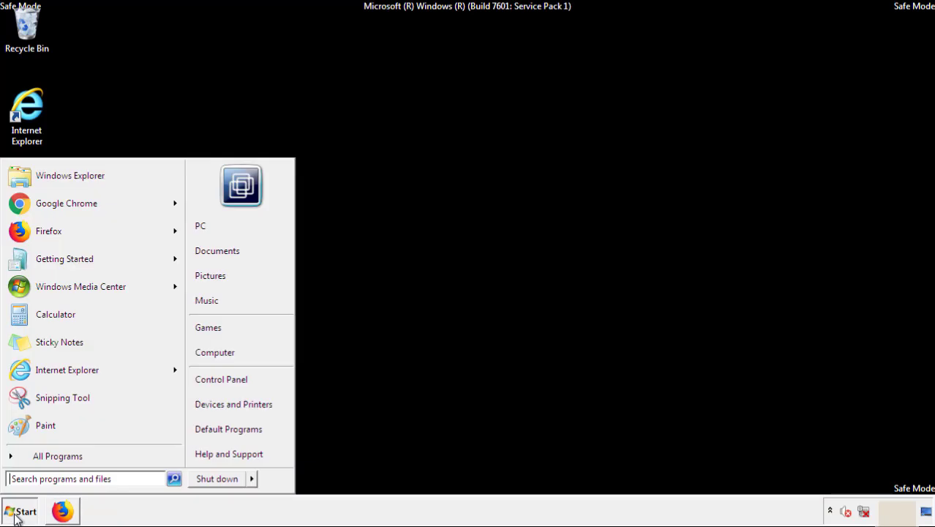